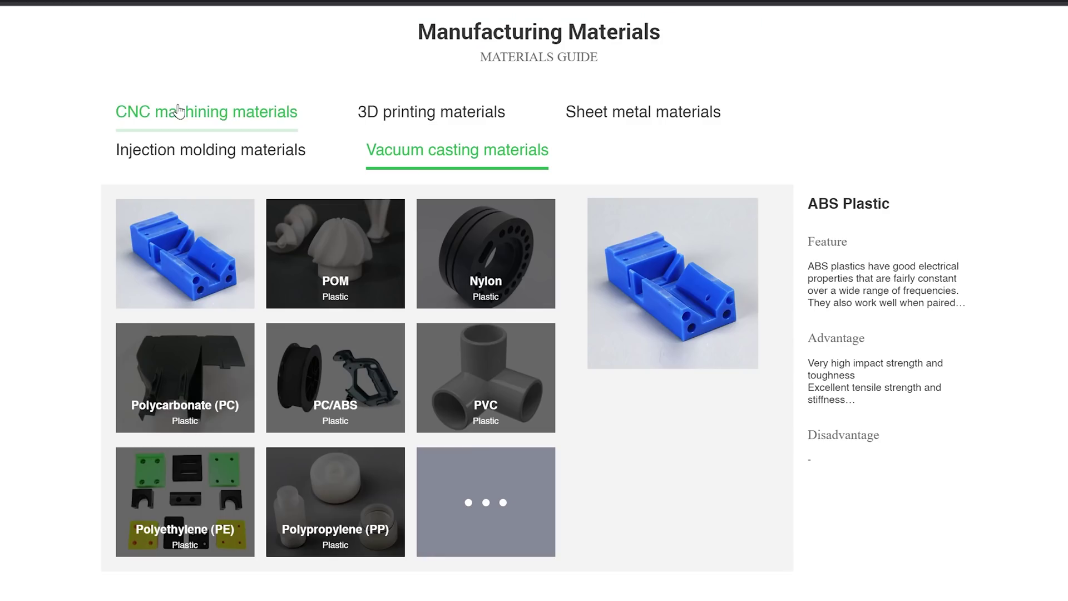
Step: Browse PCBWay's CNC, injection molding, 3D printing, vacuum casting and sheet metal materials
{"action": "left_click", "coordinate": [178, 111]}
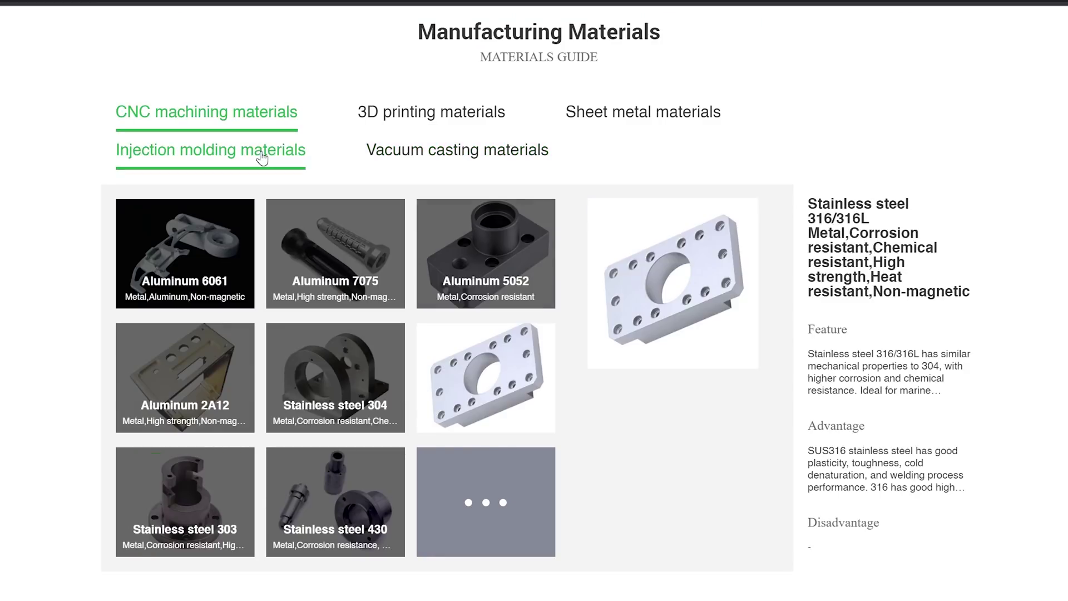
{"action": "left_click", "coordinate": [261, 157]}
{"action": "left_click", "coordinate": [376, 115]}
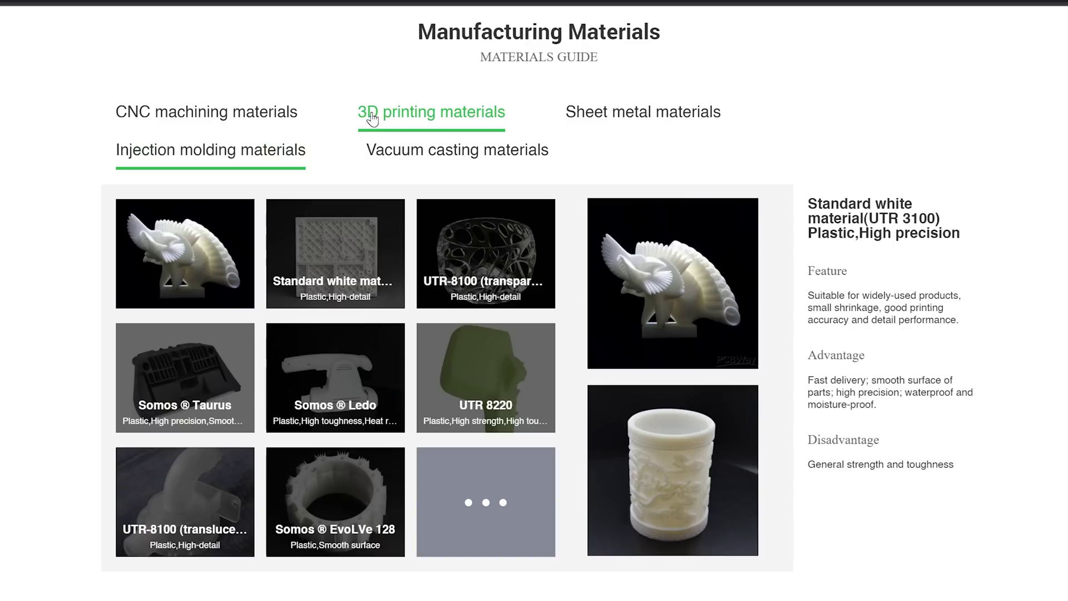
{"action": "left_click", "coordinate": [397, 151]}
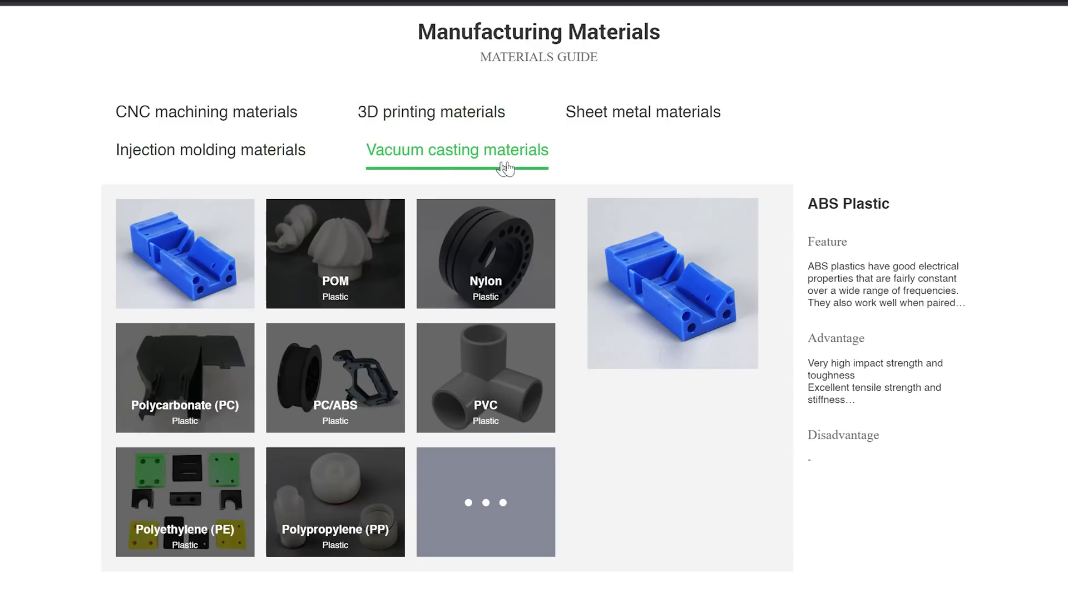
{"action": "left_click", "coordinate": [586, 128]}
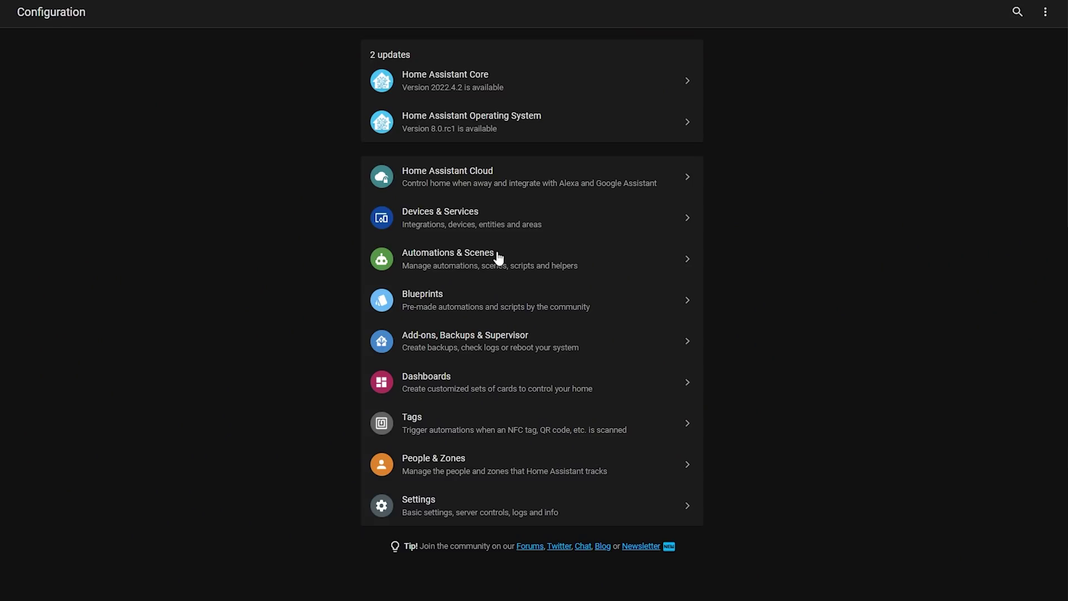
{"action": "left_click", "coordinate": [498, 255]}
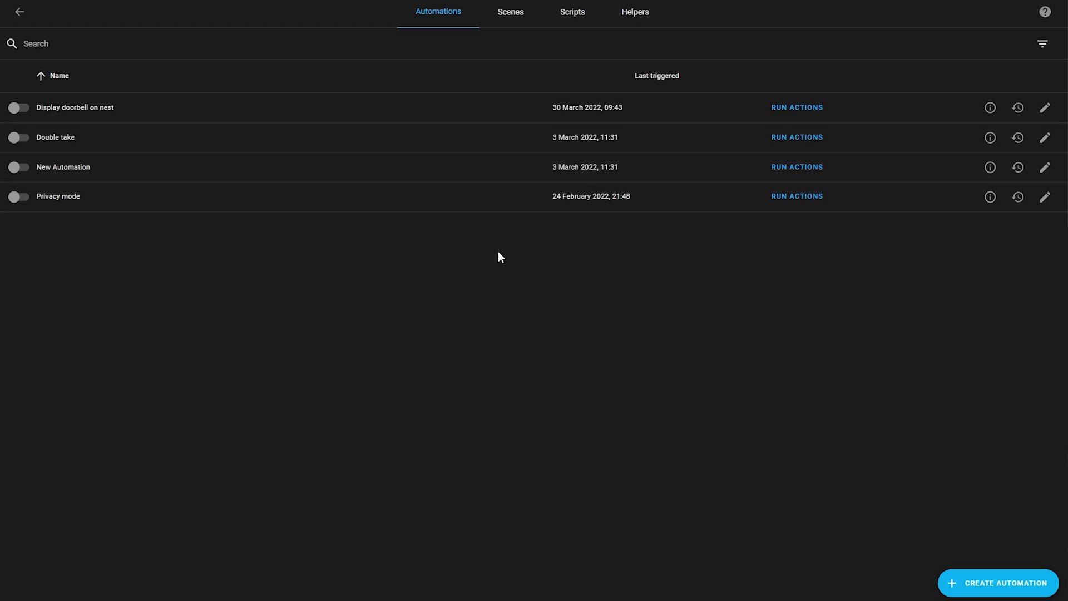
Step: Switch to the Helpers list and launch the Add Helper dialog
{"action": "left_click", "coordinate": [637, 14]}
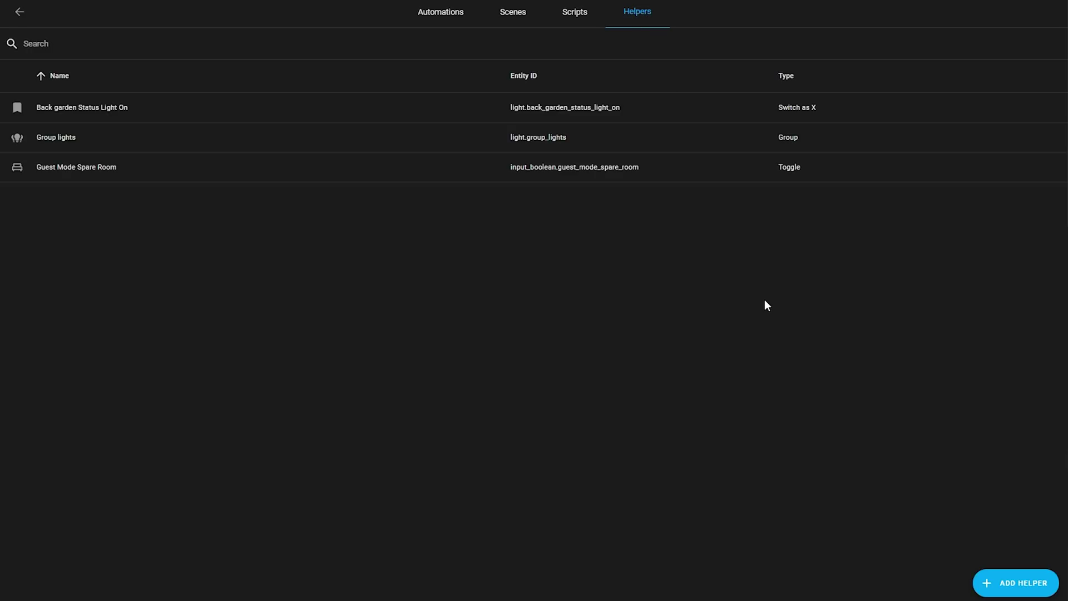
{"action": "left_click", "coordinate": [994, 587]}
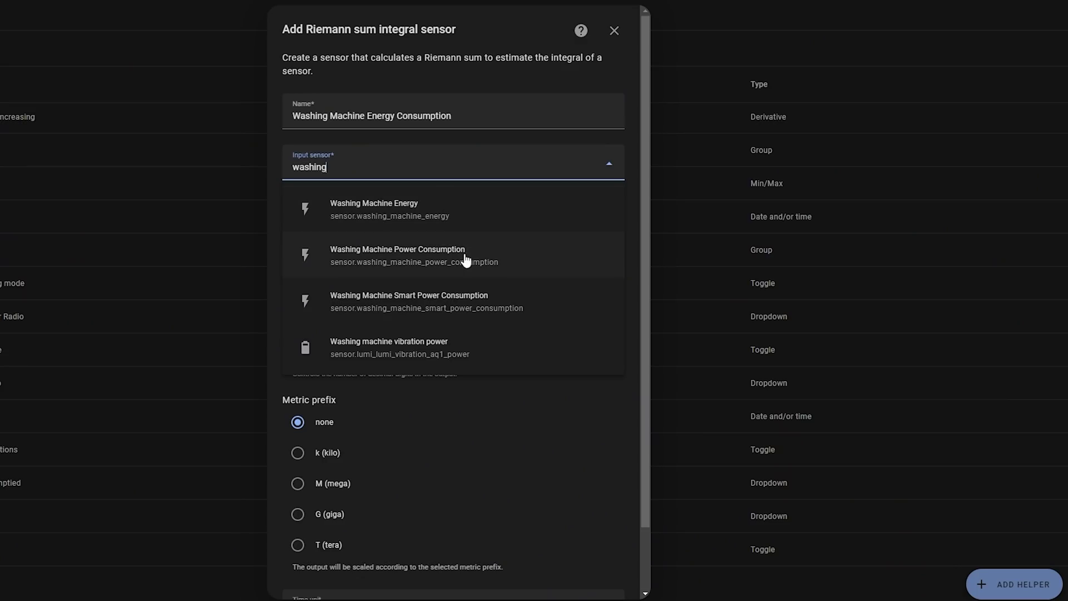
Step: Integrate Washing Machine Power Consumption with prefix k (kilo) and hours as time unit, and submit
{"action": "left_click", "coordinate": [471, 261]}
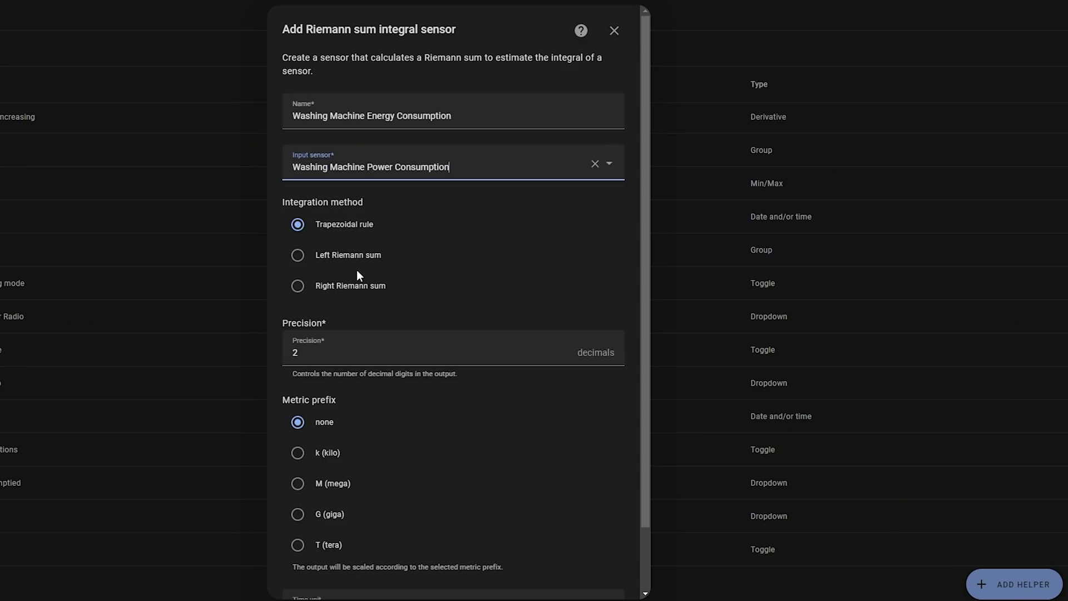
{"action": "scroll", "coordinate": [360, 345], "scroll_direction": "down", "scroll_amount": 2}
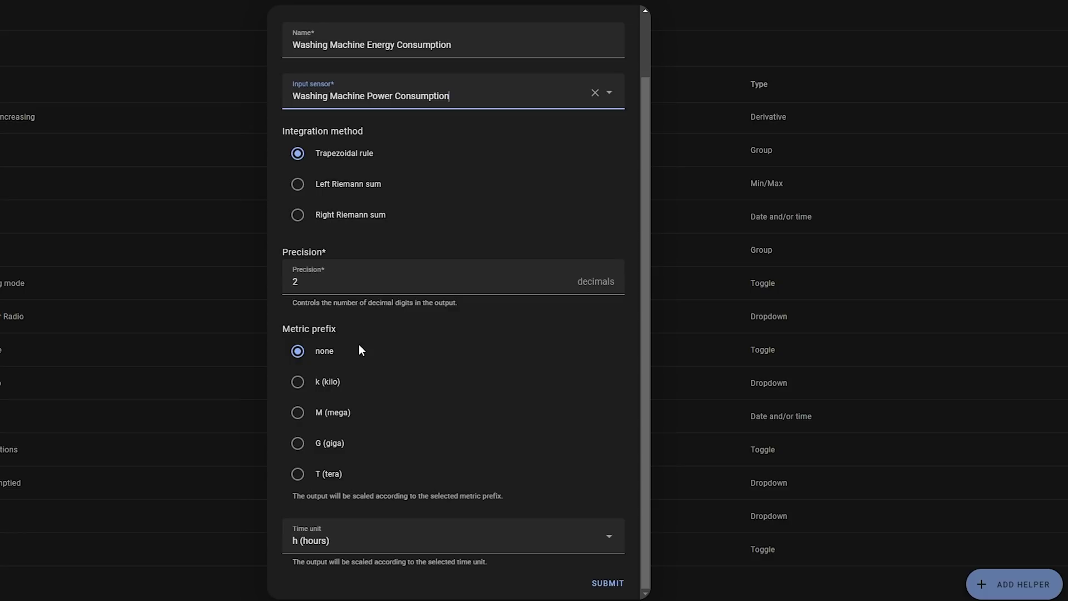
{"action": "left_click", "coordinate": [293, 383]}
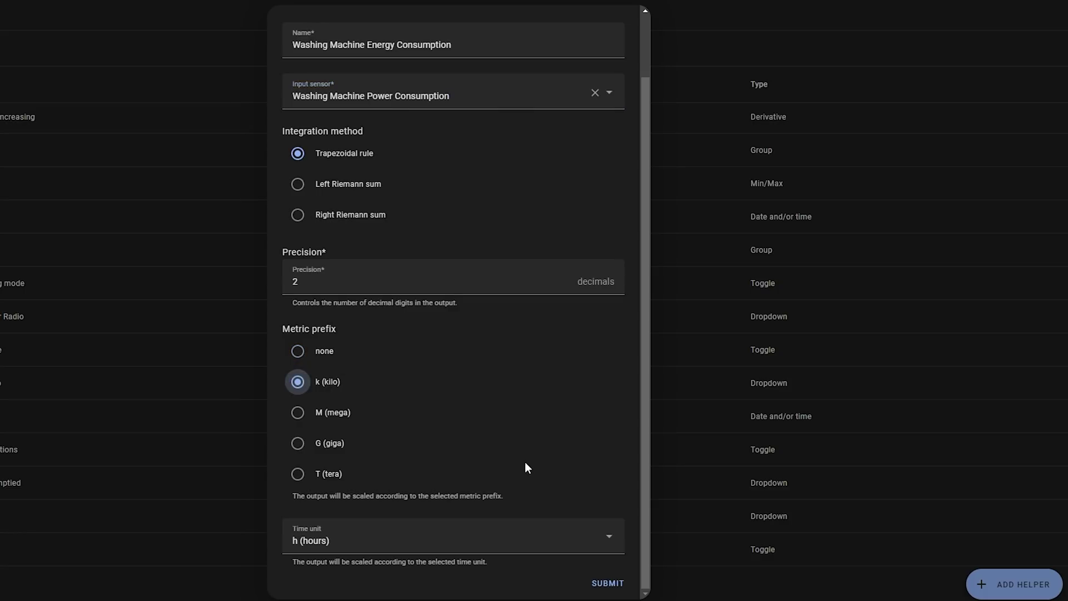
{"action": "left_click", "coordinate": [520, 540]}
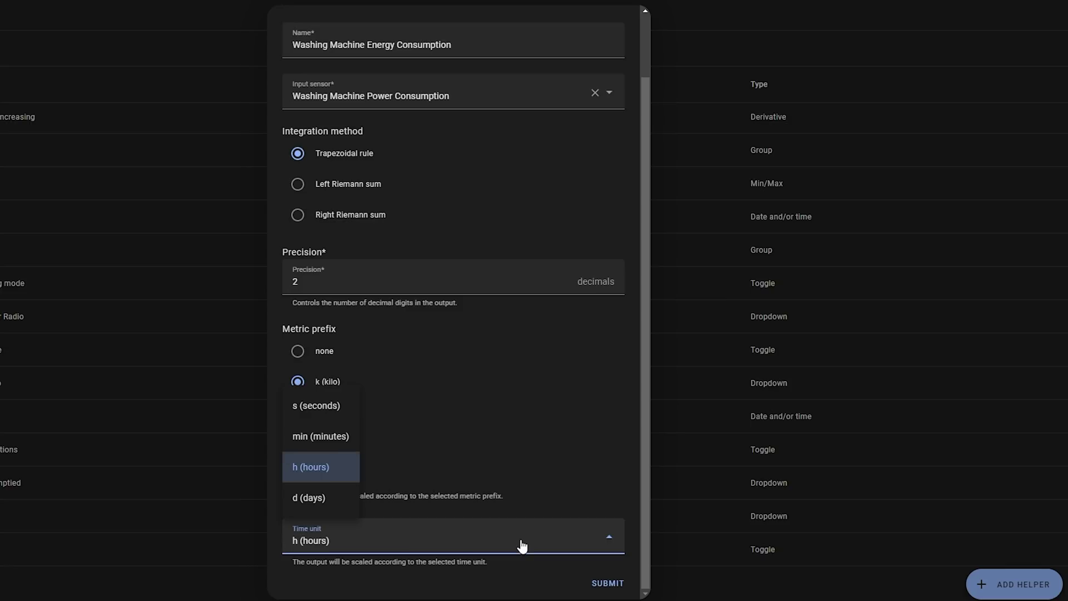
{"action": "left_click", "coordinate": [323, 484]}
{"action": "left_click", "coordinate": [608, 583]}
{"action": "left_click", "coordinate": [579, 336]}
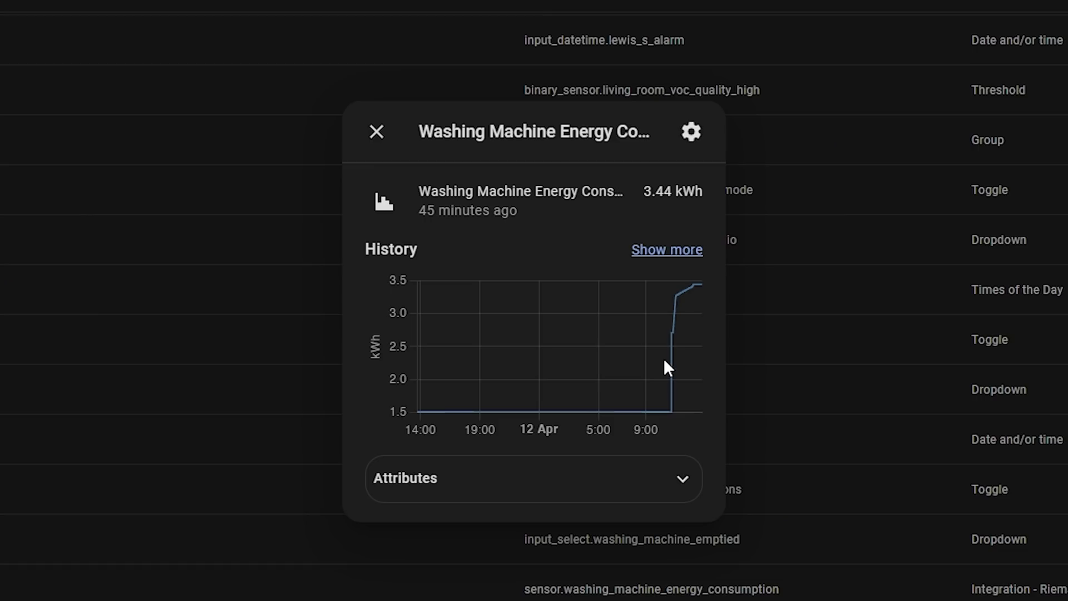
{"action": "mouse_move", "coordinate": [671, 332]}
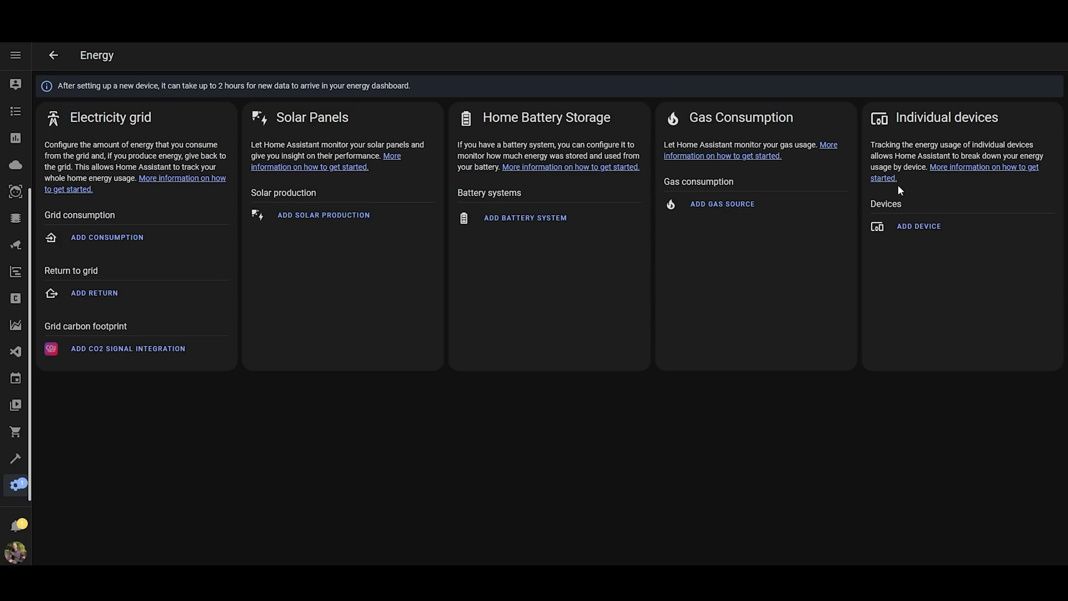
Step: Add Washing Machine Energy Consumption under Individual devices and save it
{"action": "left_click", "coordinate": [915, 228]}
{"action": "type", "text": "washing"}
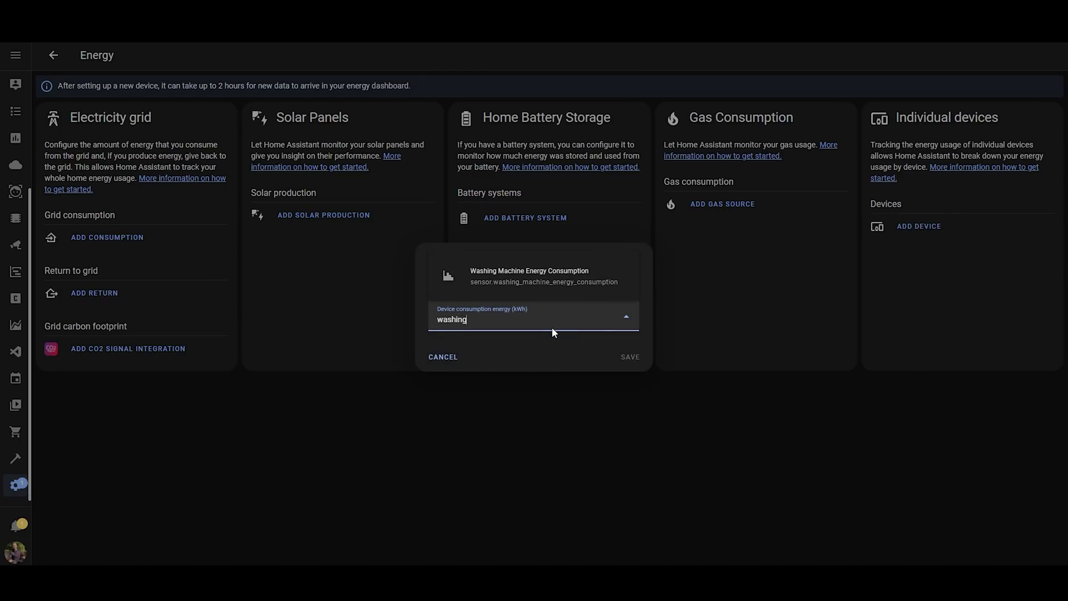
{"action": "left_click", "coordinate": [568, 283]}
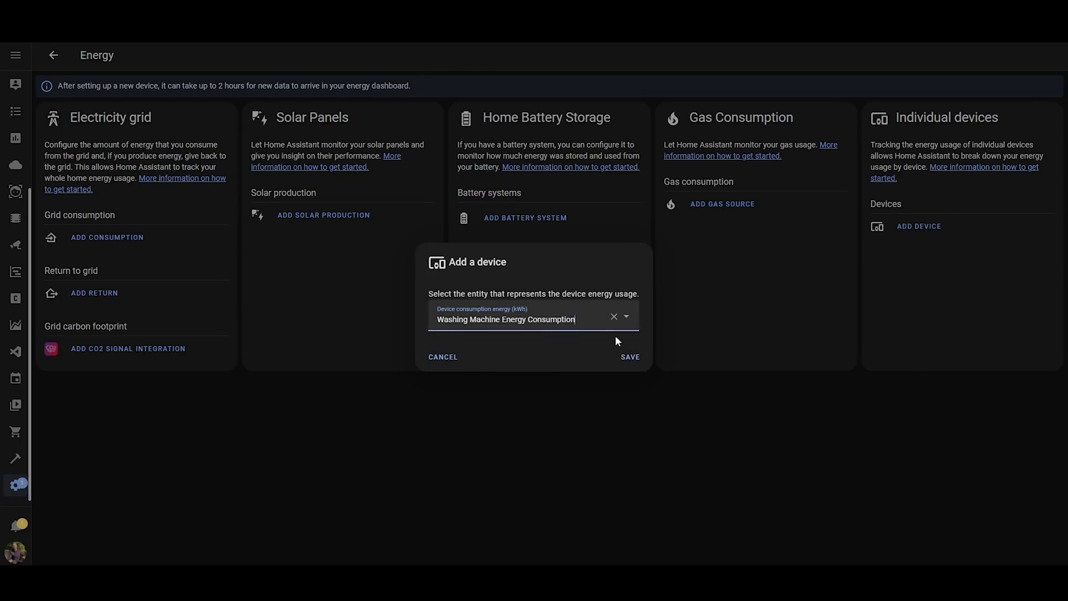
{"action": "left_click", "coordinate": [630, 357]}
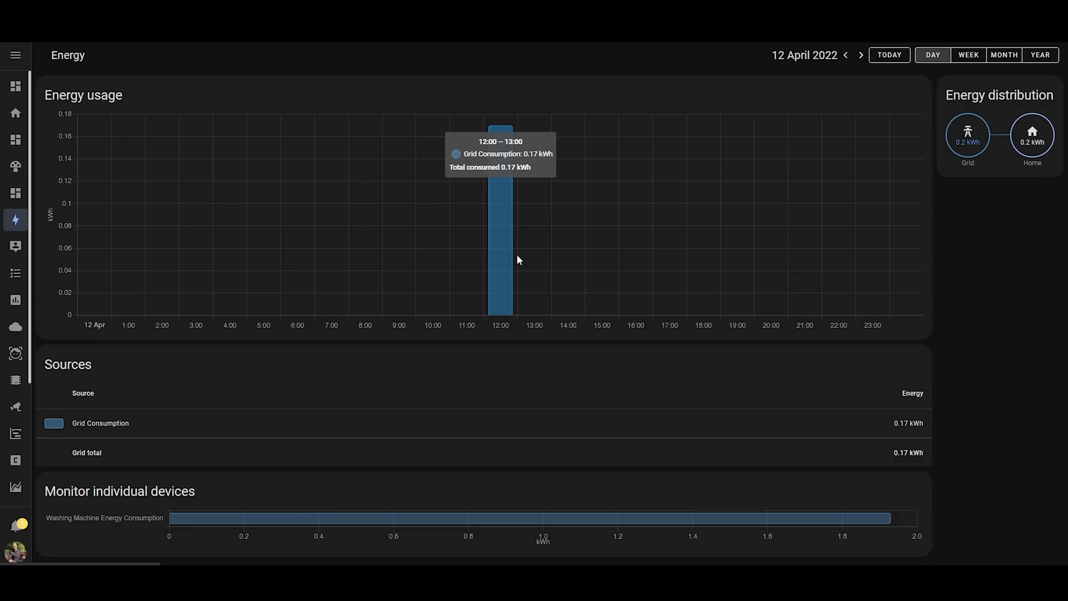
{"action": "mouse_move", "coordinate": [875, 519]}
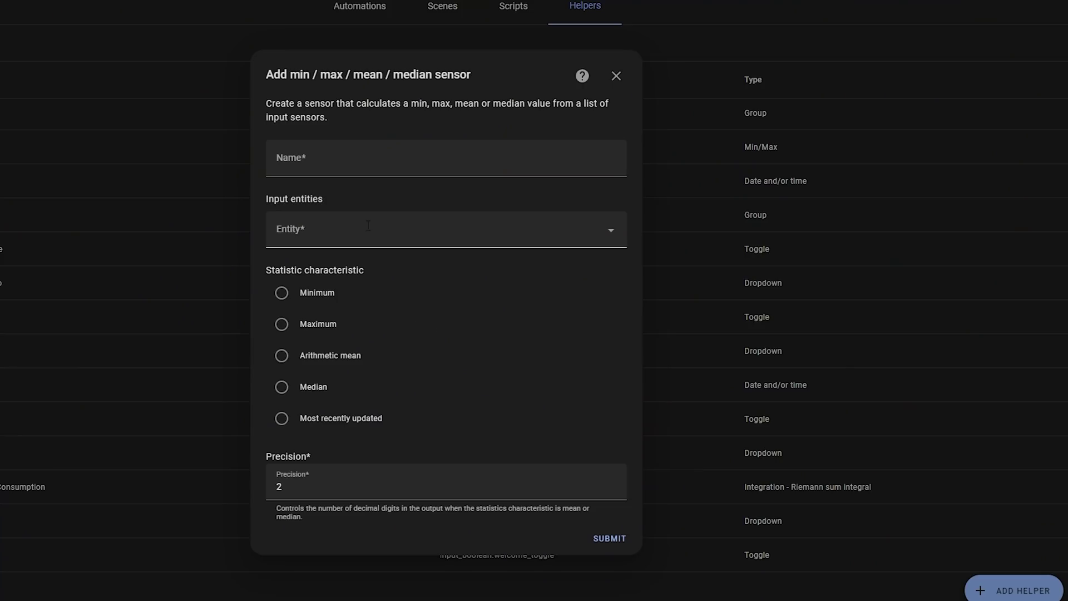
{"action": "left_click", "coordinate": [374, 163]}
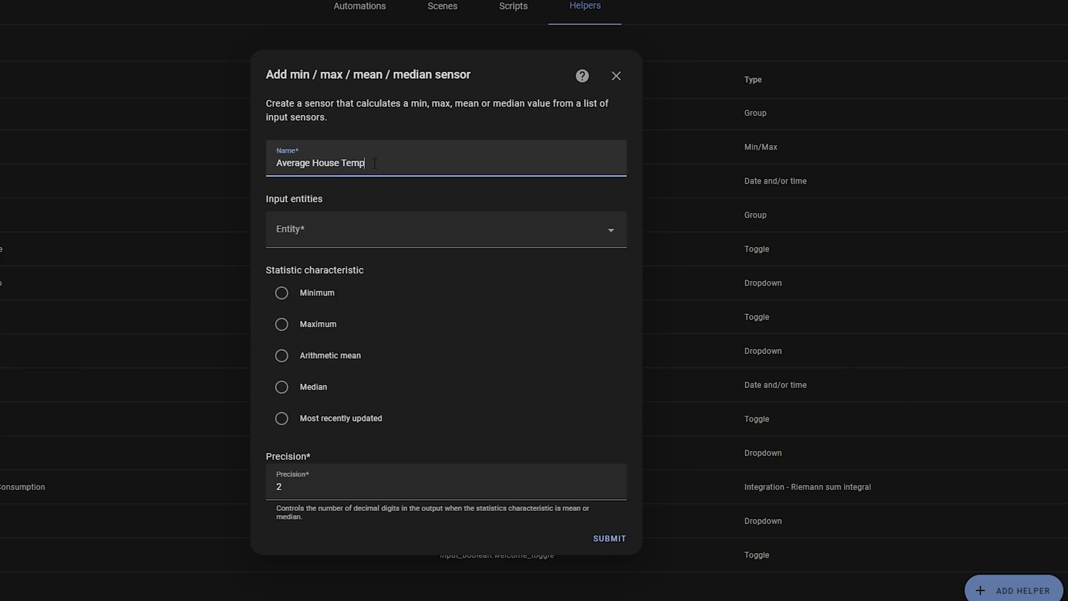
Step: Add the bathroom, bedroom, kitchen, living room and office temperatures, choose Arithmetic mean, submit
{"action": "left_click", "coordinate": [355, 229]}
{"action": "type", "text": "tempera"}
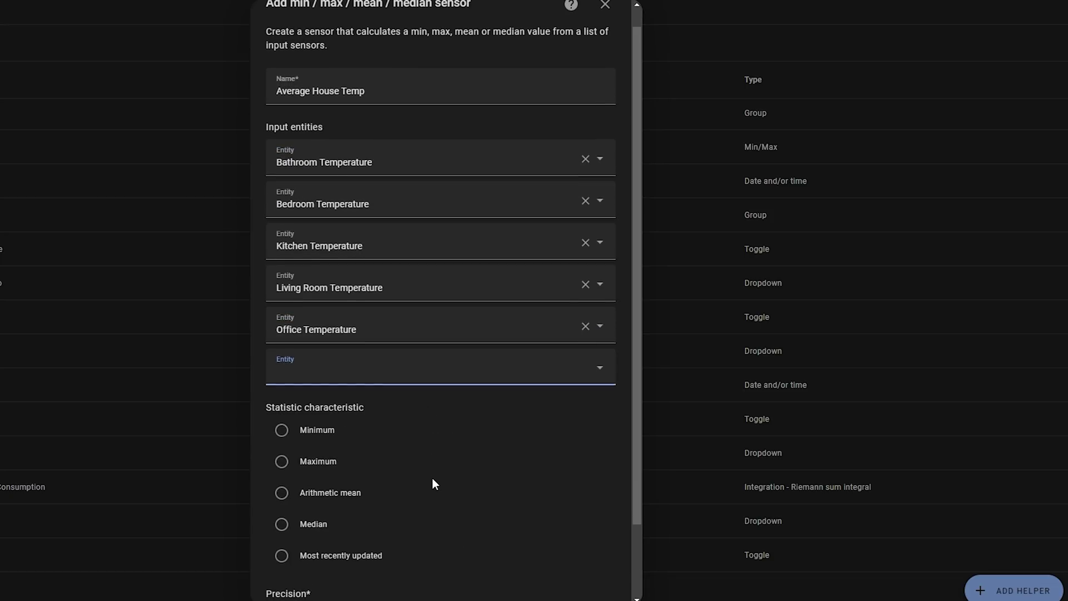
{"action": "left_click", "coordinate": [282, 493]}
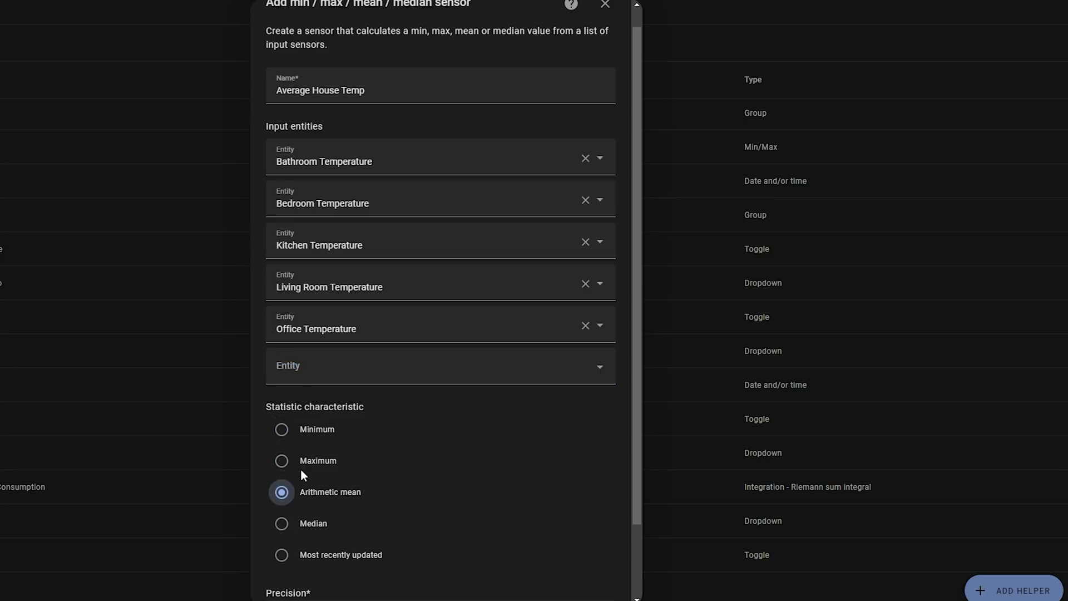
{"action": "scroll", "coordinate": [388, 491], "scroll_direction": "down", "scroll_amount": 2}
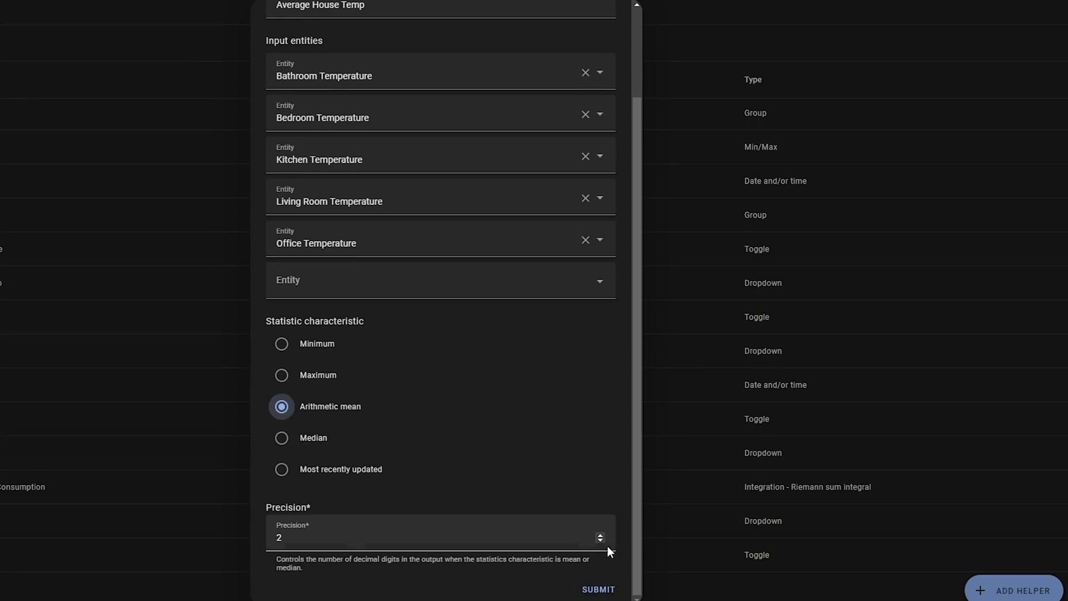
{"action": "left_click", "coordinate": [599, 590]}
Step: Open Average House Temp's details to check its 19.08 °C reading and history
{"action": "left_click", "coordinate": [610, 336]}
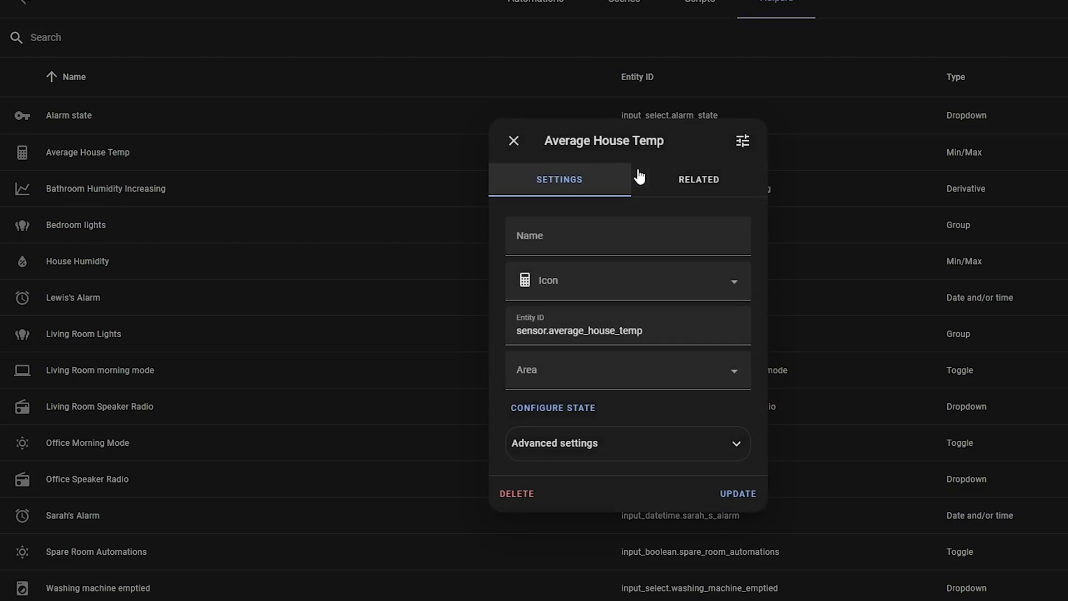
{"action": "left_click", "coordinate": [744, 141]}
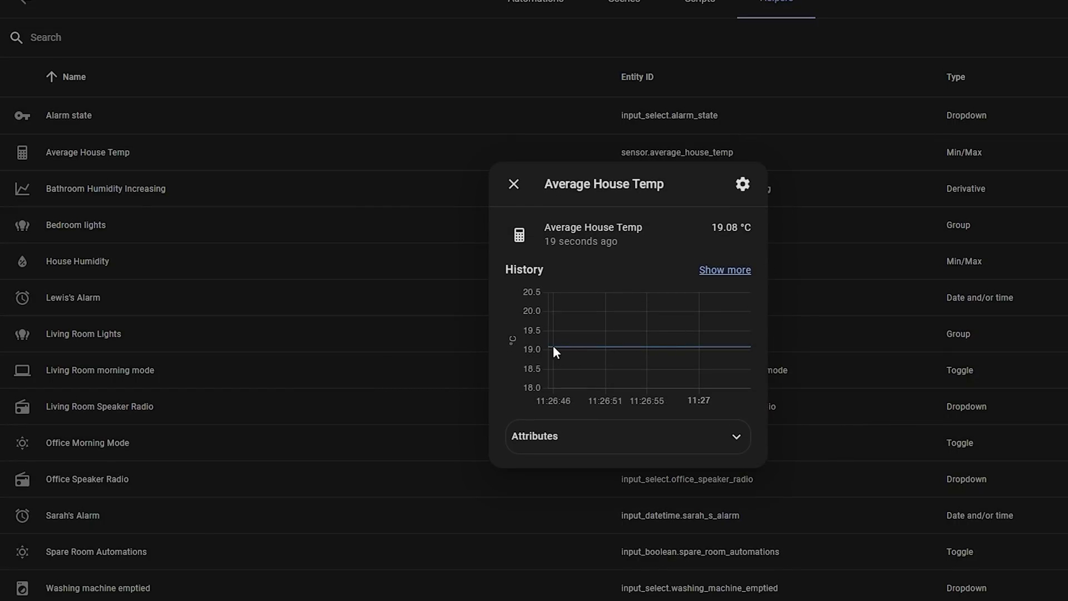
{"action": "mouse_move", "coordinate": [749, 346]}
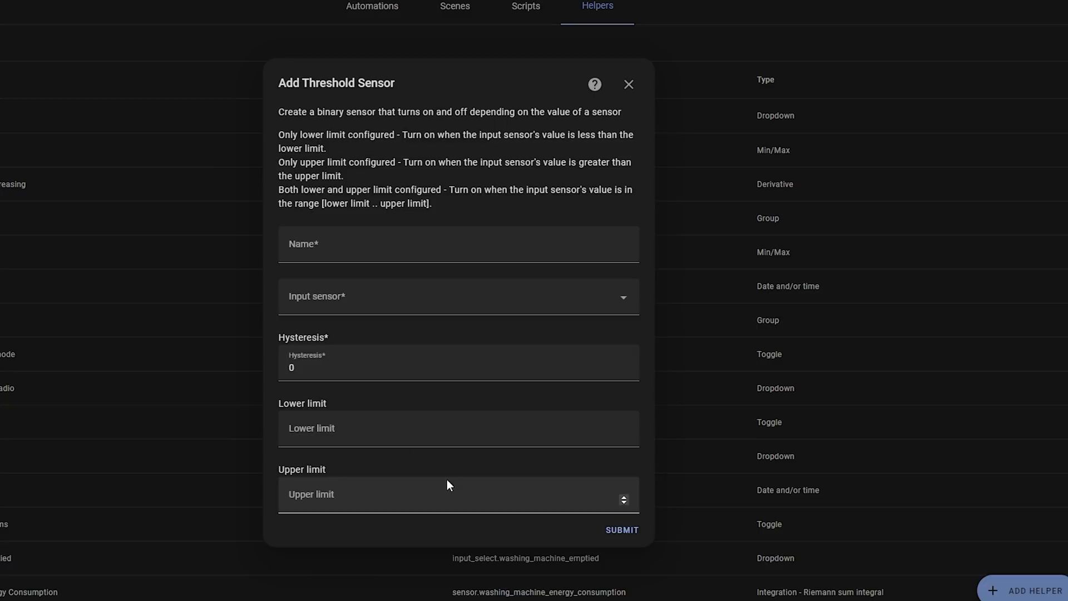
{"action": "left_click", "coordinate": [361, 247]}
Step: Create Living Room Air Quality High on Living Room Air Quality with upper limit 130
{"action": "type", "text": "Living Room Air Quality High"}
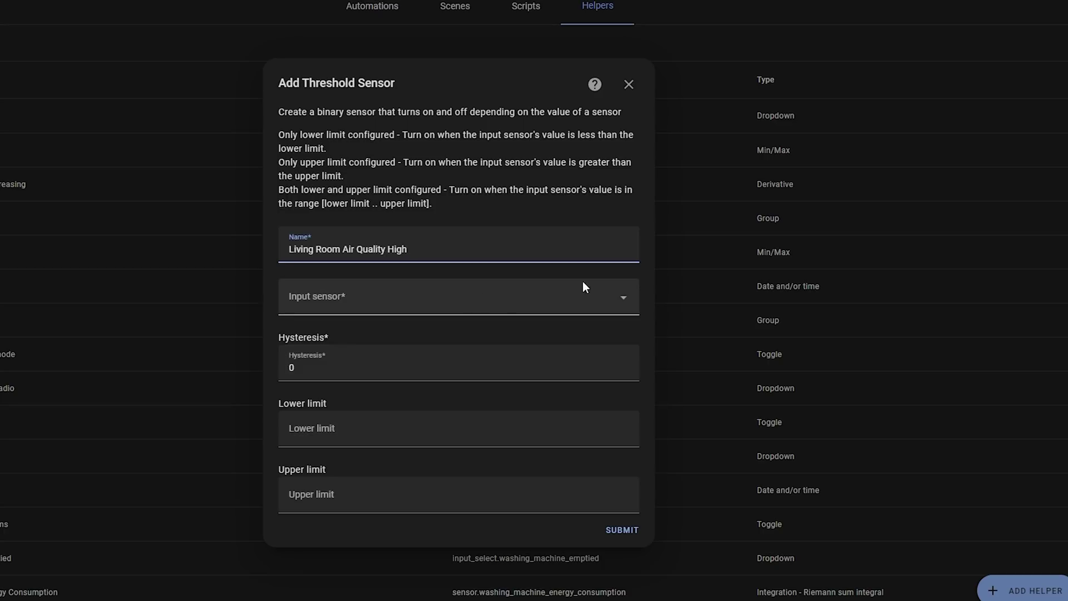
{"action": "left_click", "coordinate": [519, 303]}
{"action": "type", "text": "voc"}
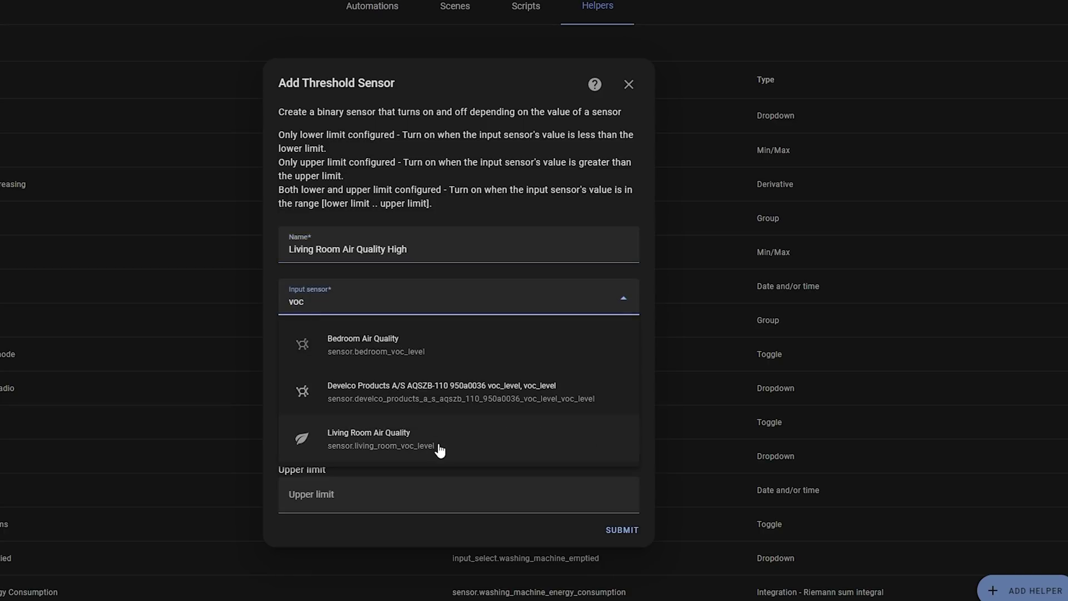
{"action": "left_click", "coordinate": [439, 444]}
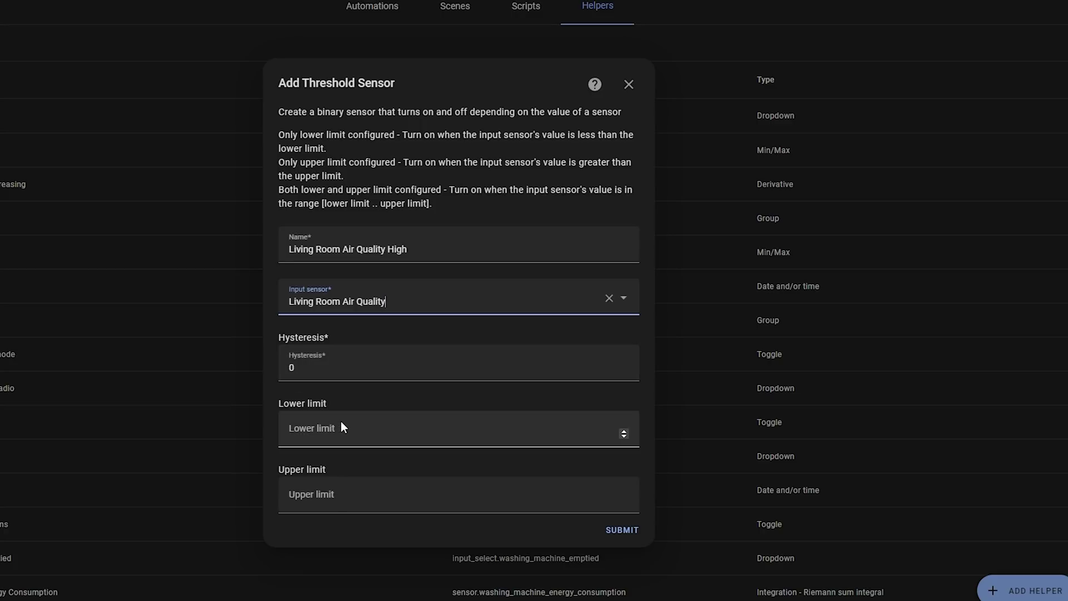
{"action": "left_click", "coordinate": [396, 495]}
{"action": "type", "text": "130"}
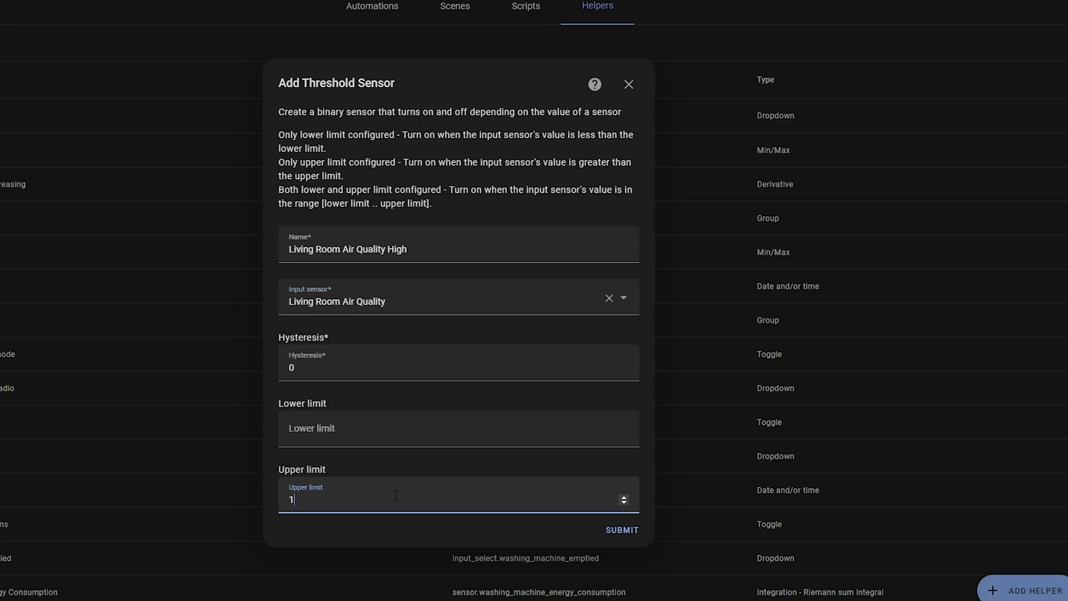
{"action": "left_click", "coordinate": [620, 531]}
Step: Check the new sensor and the Living Room Air Quality reading of 126 ppb
{"action": "left_click", "coordinate": [560, 336]}
{"action": "left_click", "coordinate": [692, 117]}
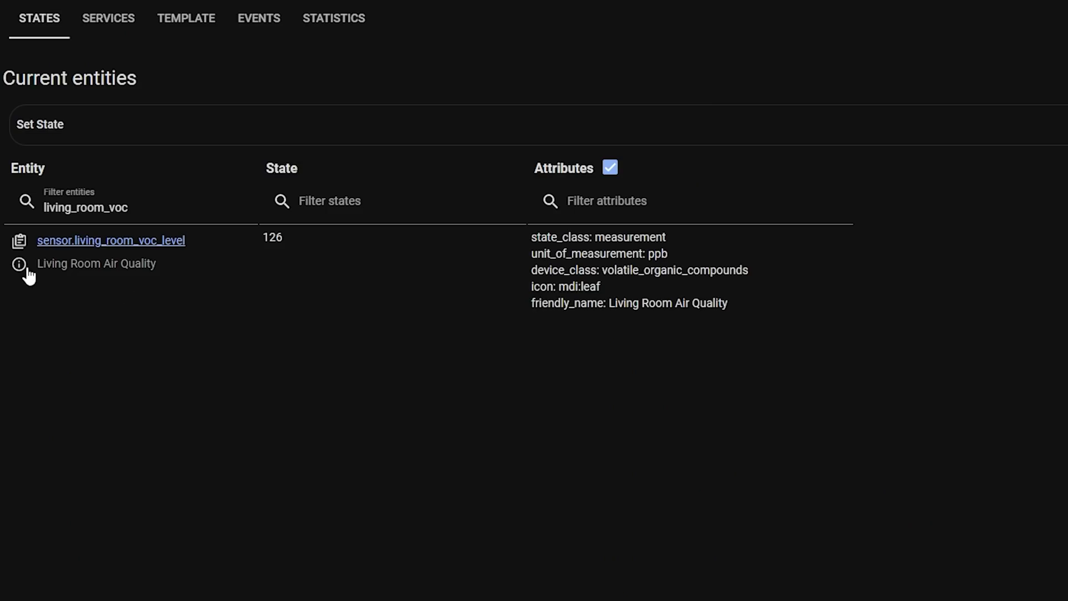
{"action": "left_click", "coordinate": [22, 266]}
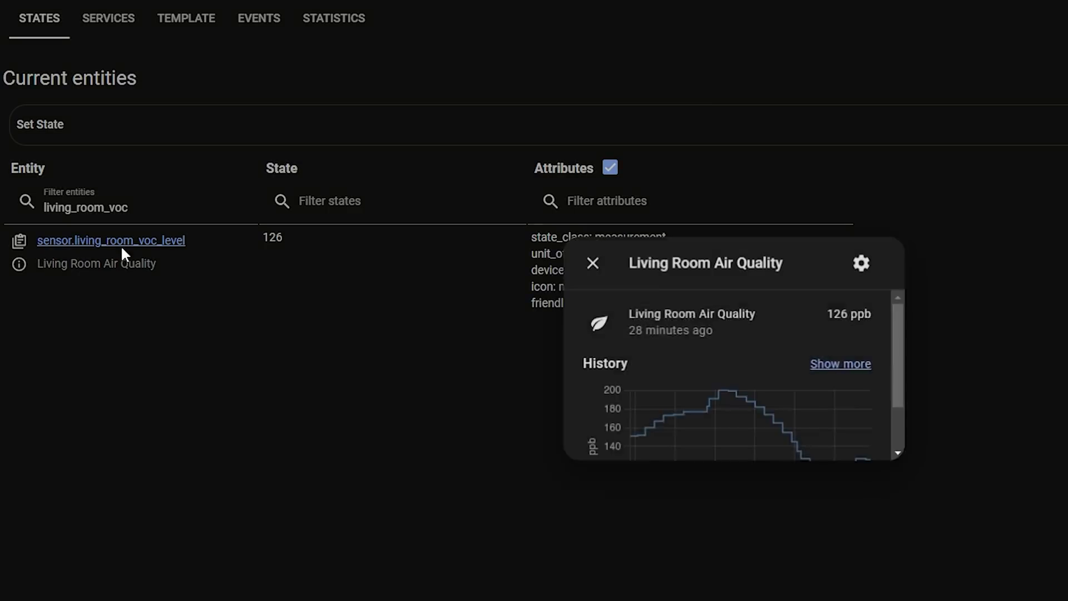
{"action": "left_click", "coordinate": [588, 212]}
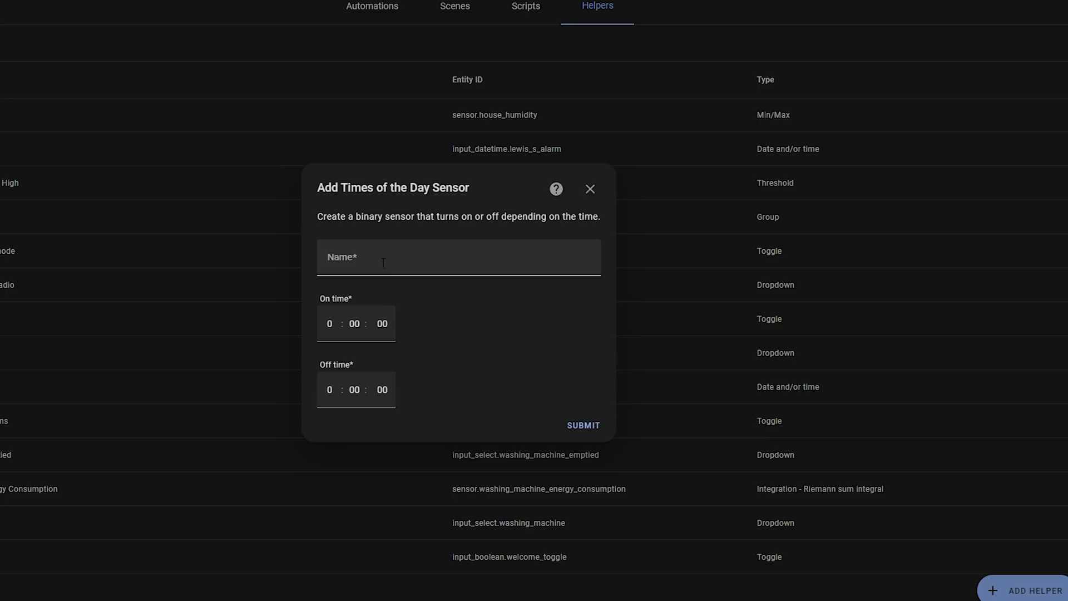
{"action": "left_click", "coordinate": [384, 263]}
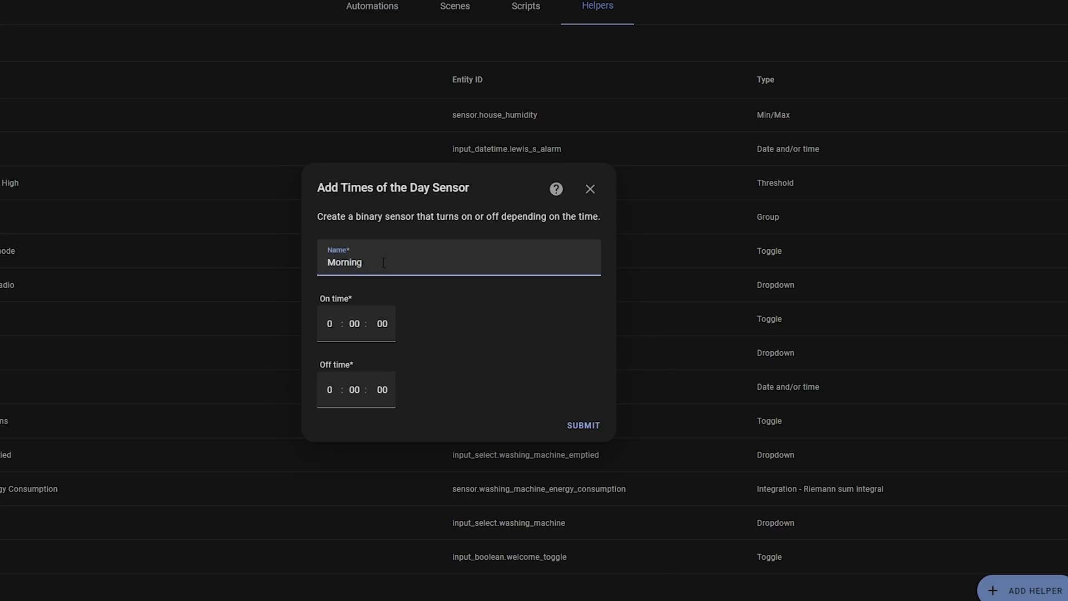
Step: Give the Morning sensor an on-time hour of 5 and off-time 11:05, and save it
{"action": "type", "text": "5"}
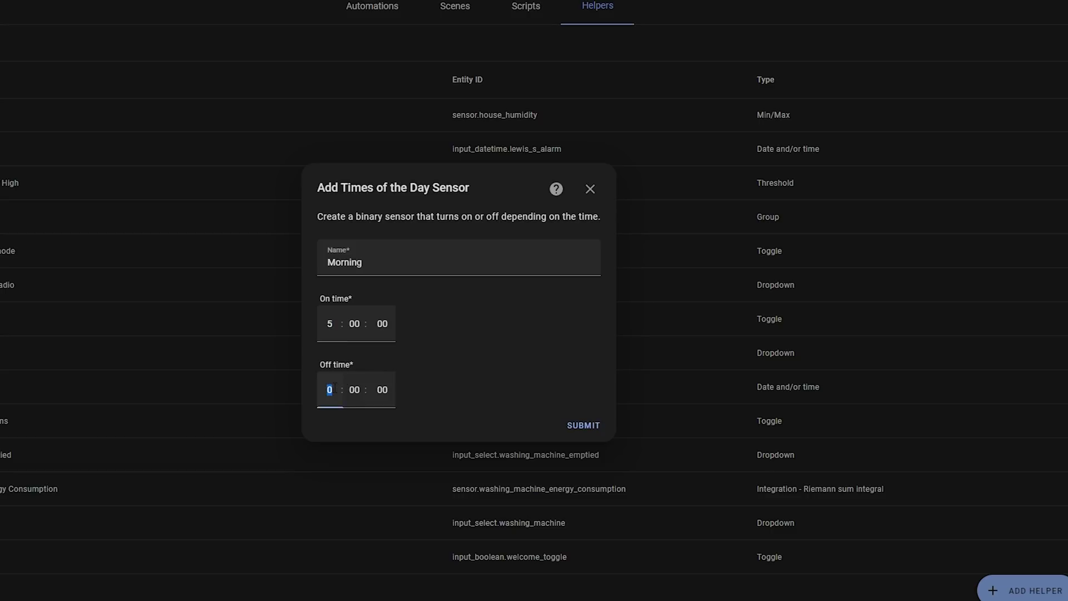
{"action": "left_click", "coordinate": [339, 392]}
{"action": "type", "text": "11"}
{"action": "key", "text": "Tab"}
{"action": "key", "text": "Tab"}
{"action": "type", "text": "05"}
{"action": "left_click", "coordinate": [580, 427]}
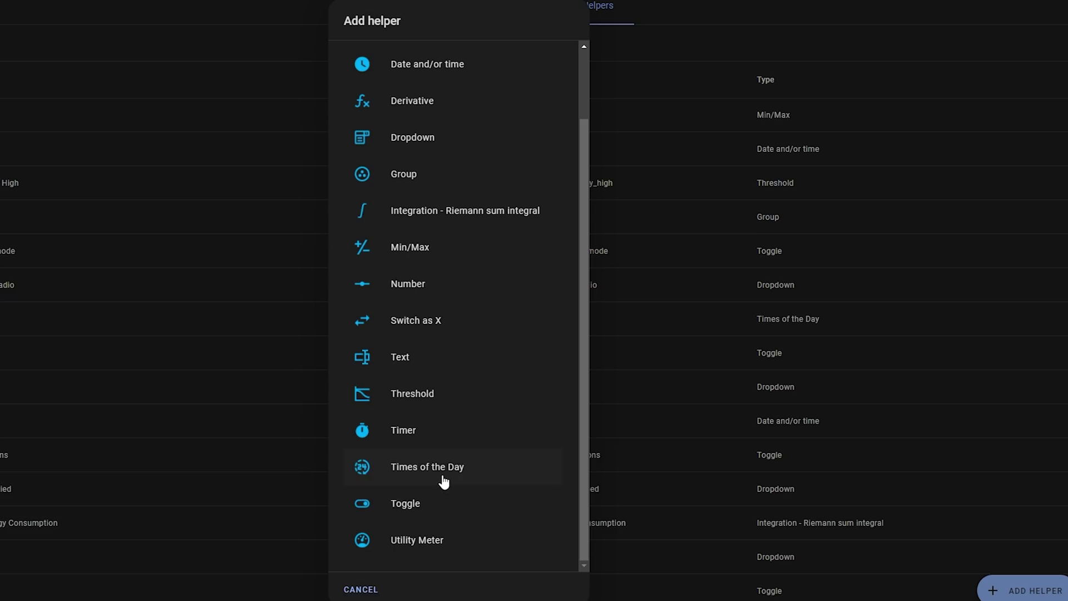
Step: Create the Afternoon times-of-day sensor with its on and off times
{"action": "left_click", "coordinate": [441, 479]}
{"action": "left_click", "coordinate": [417, 267]}
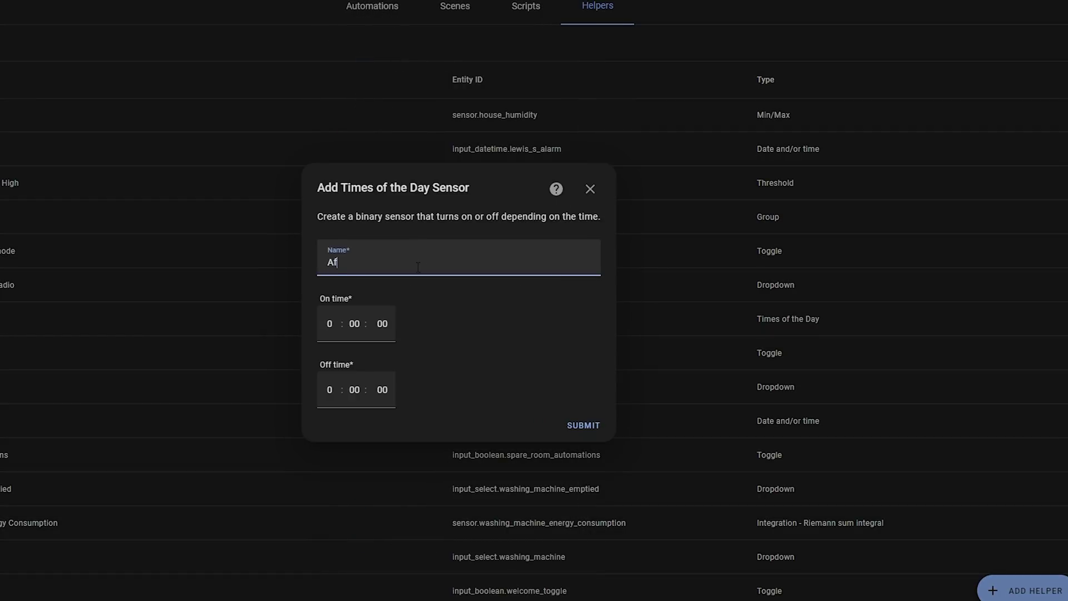
{"action": "key", "text": "Tab"}
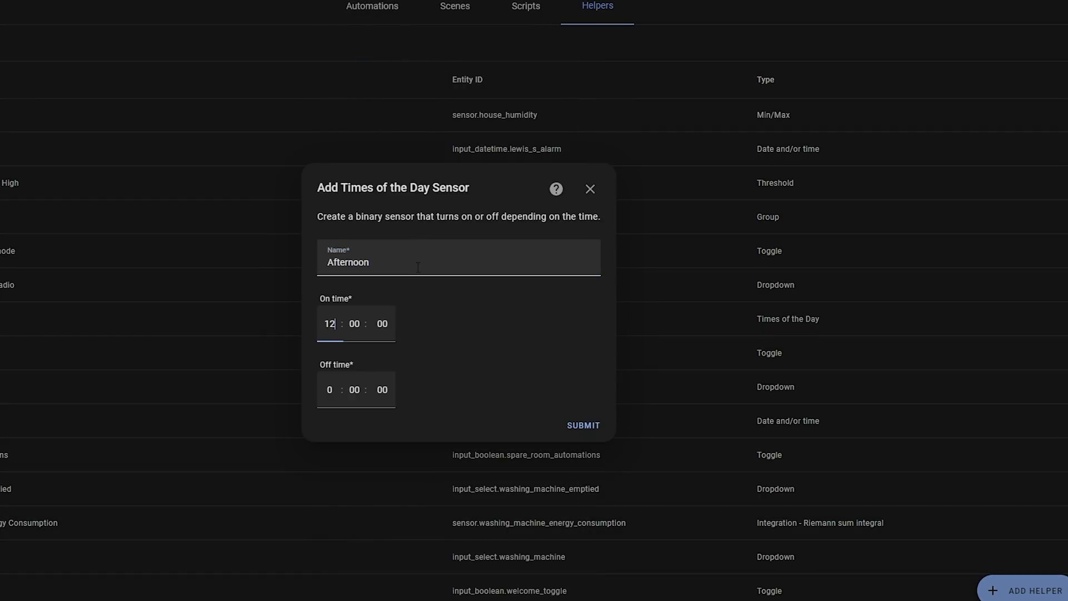
{"action": "key", "text": "Tab"}
{"action": "key", "text": "Tab"}
{"action": "key", "text": "Tab"}
{"action": "key", "text": "Tab"}
{"action": "key", "text": "Tab"}
{"action": "type", "text": "59"}
{"action": "left_click", "coordinate": [584, 425]}
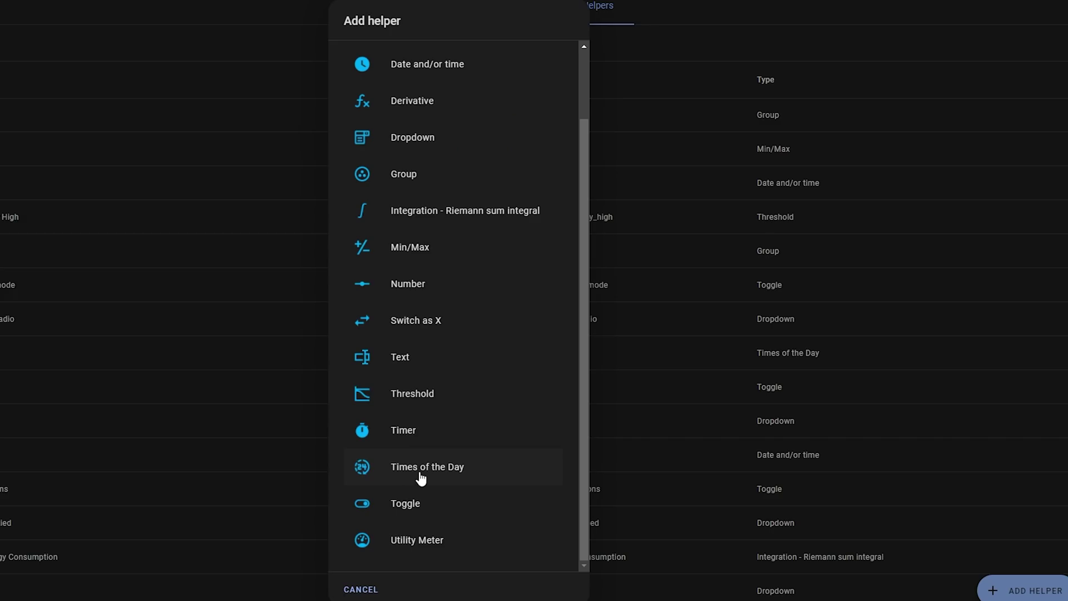
Step: Fill in the Evening sensor to run from 18:00 to 23:59
{"action": "left_click", "coordinate": [419, 473]}
{"action": "left_click", "coordinate": [389, 264]}
{"action": "type", "text": "Evening"}
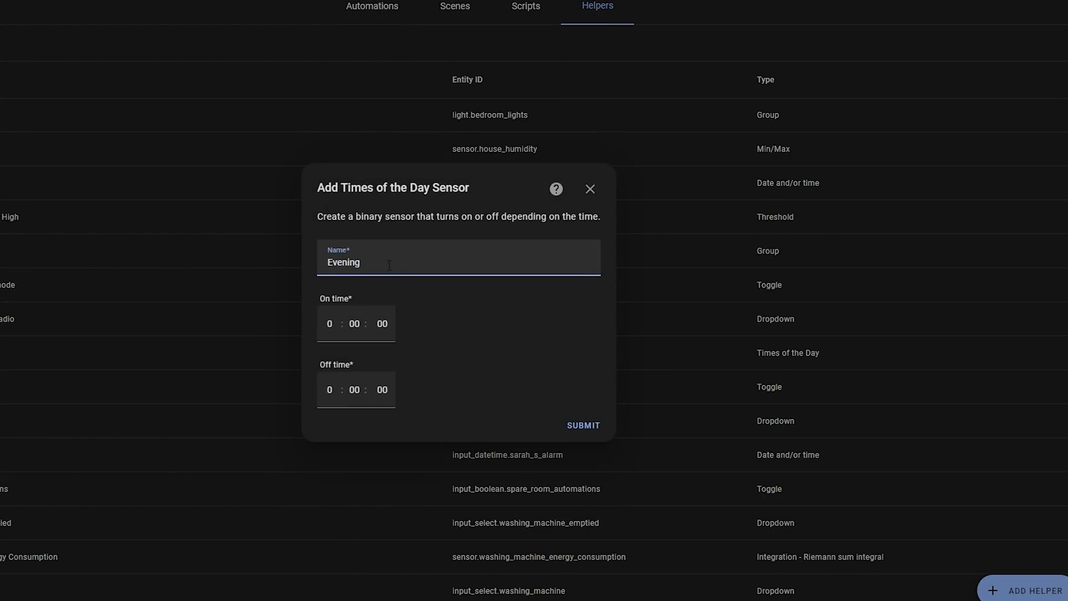
{"action": "key", "text": "Tab"}
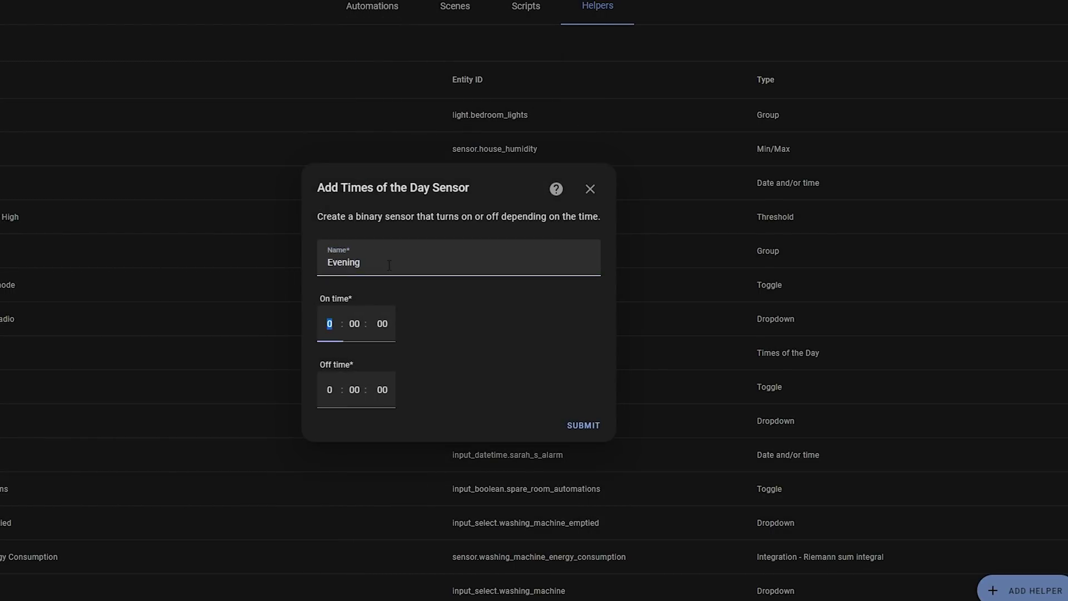
{"action": "key", "text": "Tab"}
{"action": "key", "text": "Tab"}
{"action": "key", "text": "Tab"}
{"action": "key", "text": "Tab"}
{"action": "type", "text": "59"}
{"action": "key", "text": "Tab"}
{"action": "type", "text": "59"}
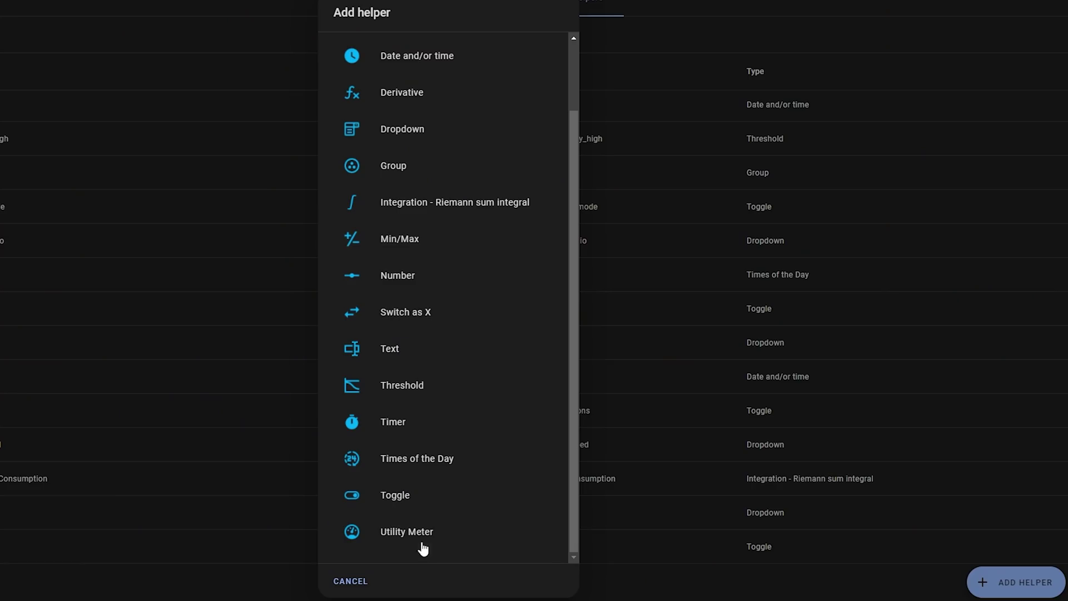
Step: Choose Utility Meter from the helper types
{"action": "left_click", "coordinate": [421, 542]}
Step: Name it Grid Utility Meter on Grid Consumption, resetting Monthly with offset 1, and submit
{"action": "left_click", "coordinate": [400, 151]}
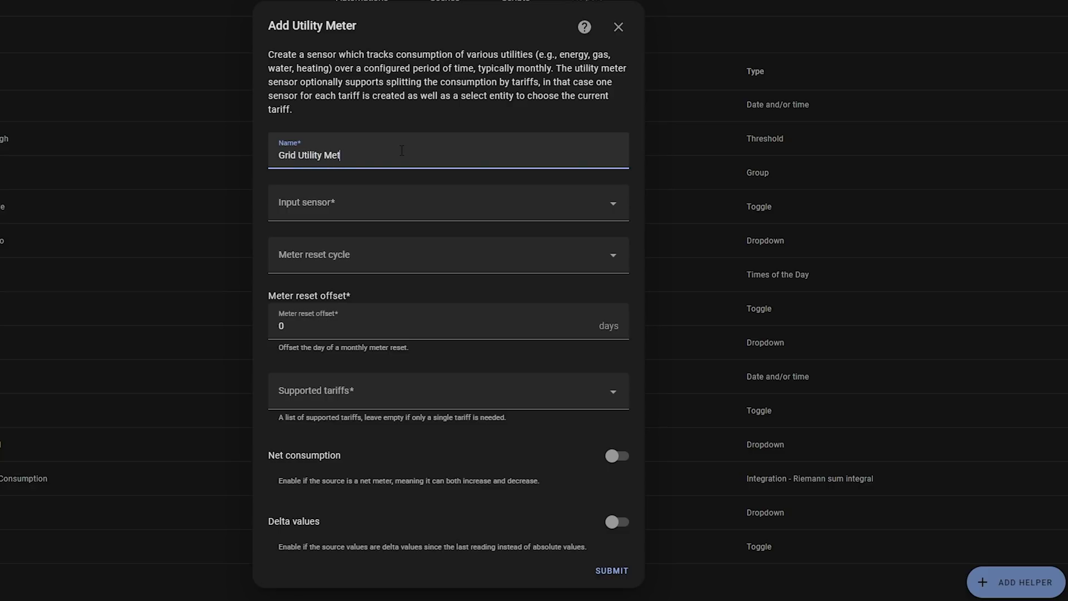
{"action": "left_click", "coordinate": [429, 204]}
{"action": "type", "text": "grid"}
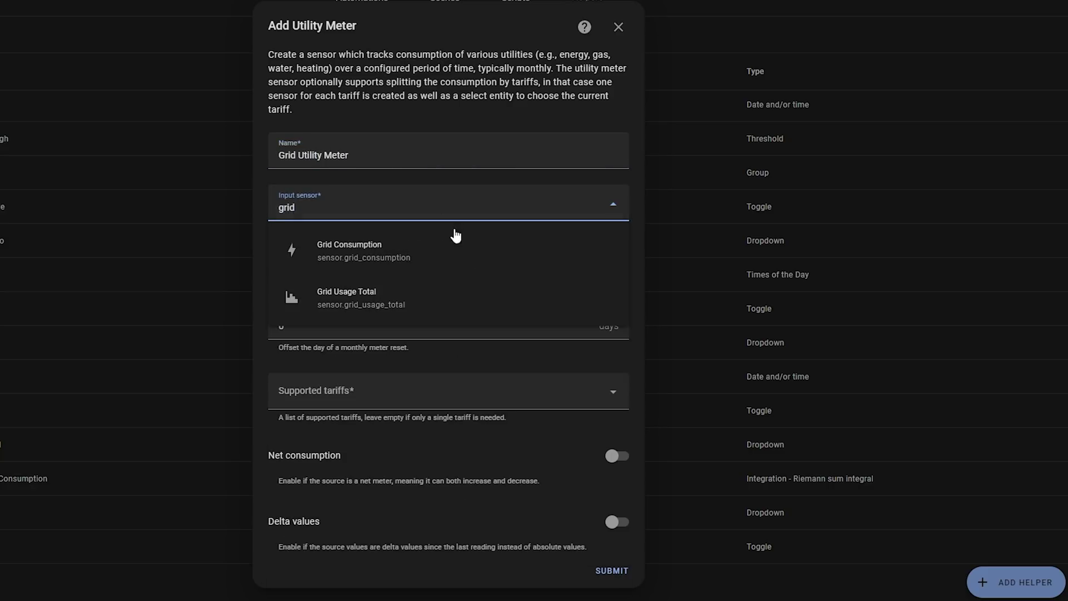
{"action": "left_click", "coordinate": [431, 255]}
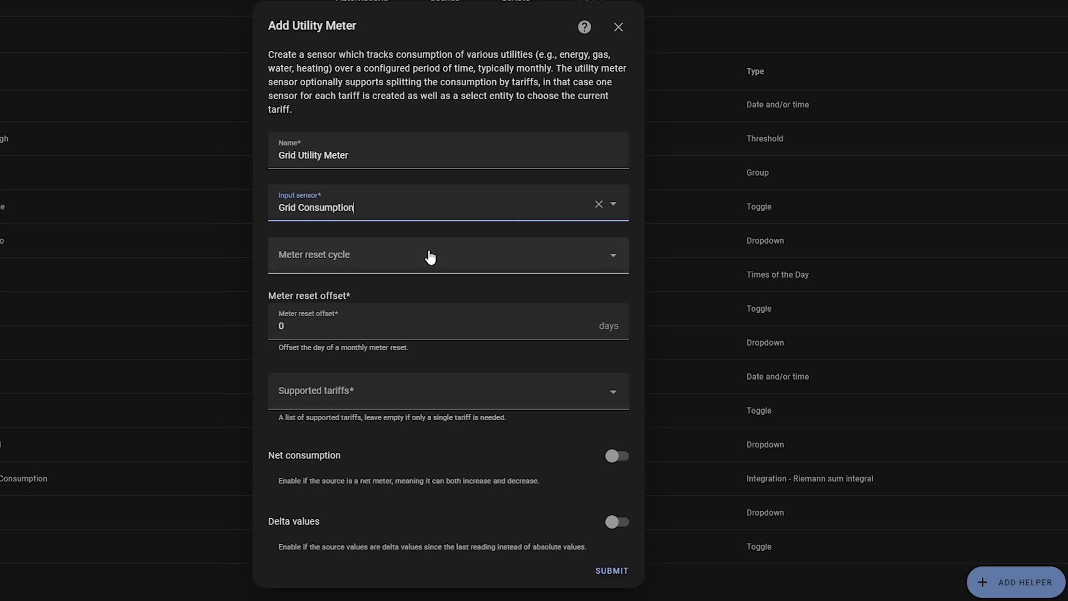
{"action": "left_click", "coordinate": [456, 257]}
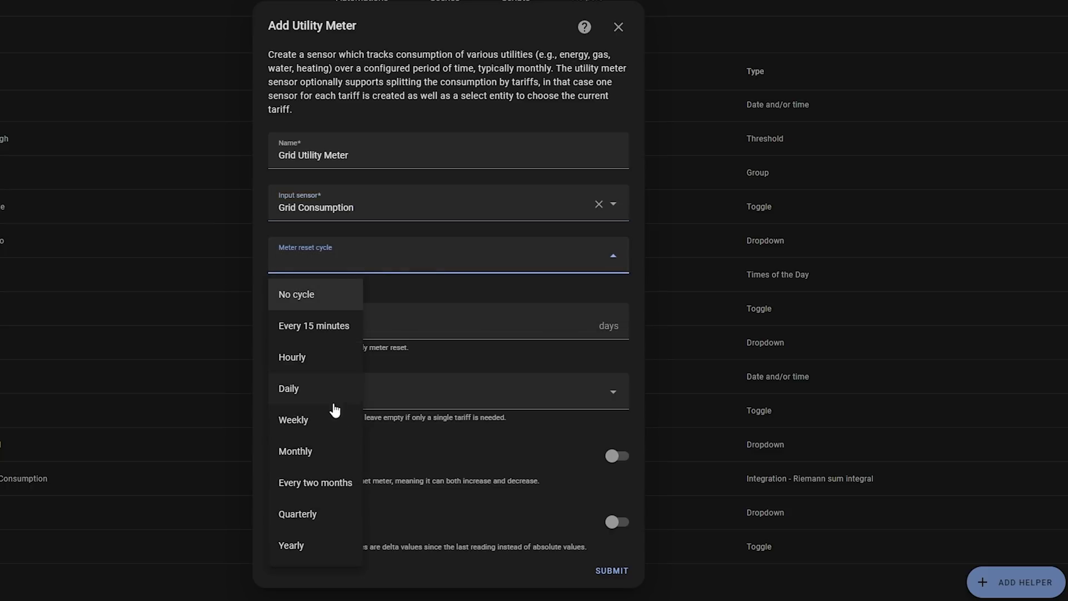
{"action": "left_click", "coordinate": [328, 451]}
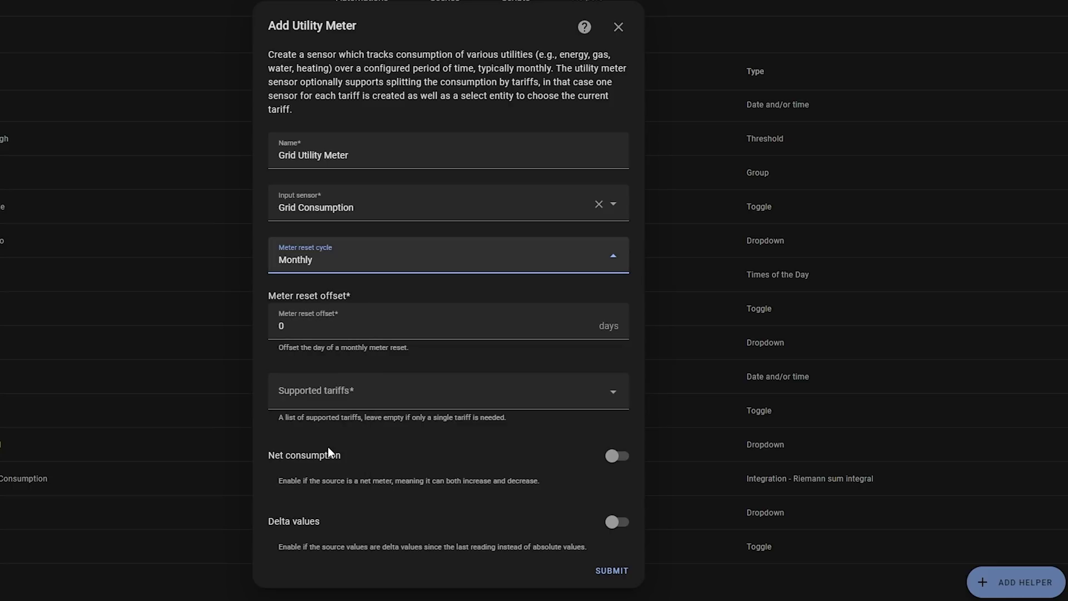
{"action": "left_click", "coordinate": [323, 326]}
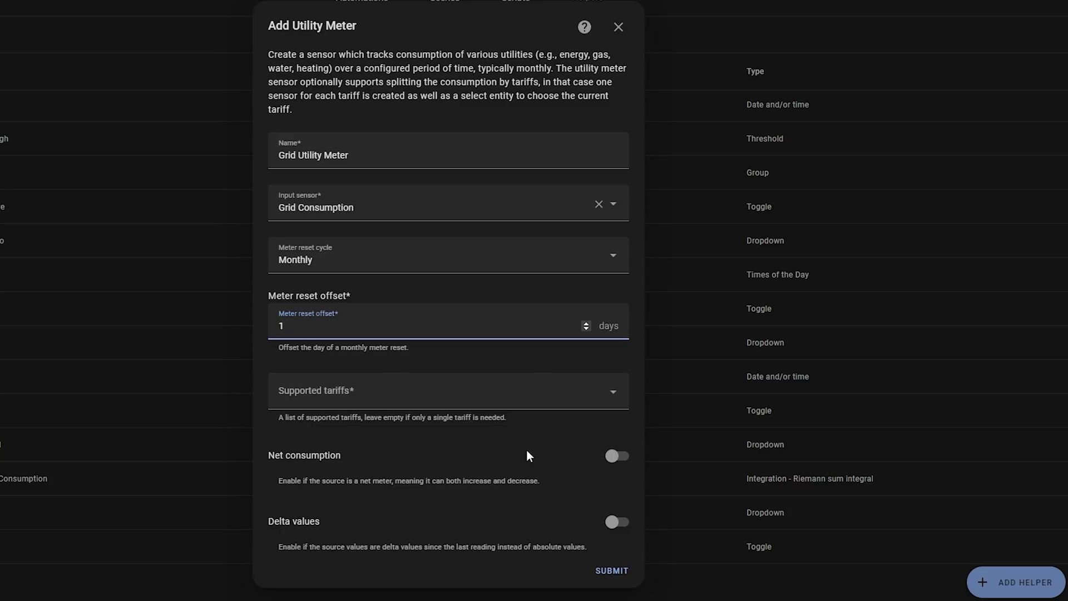
{"action": "left_click", "coordinate": [614, 461]}
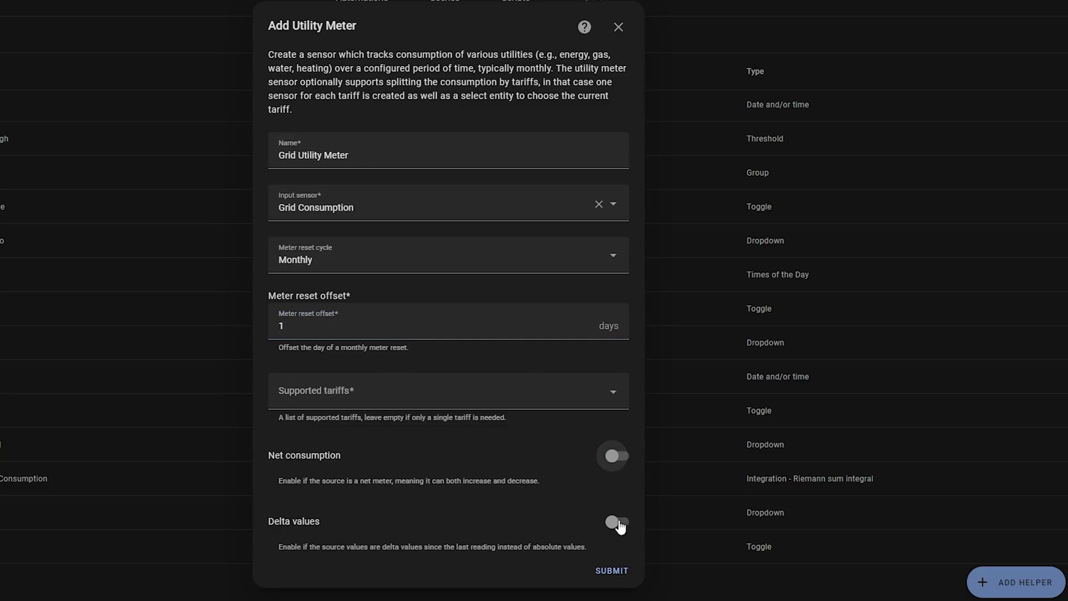
{"action": "left_click", "coordinate": [616, 570]}
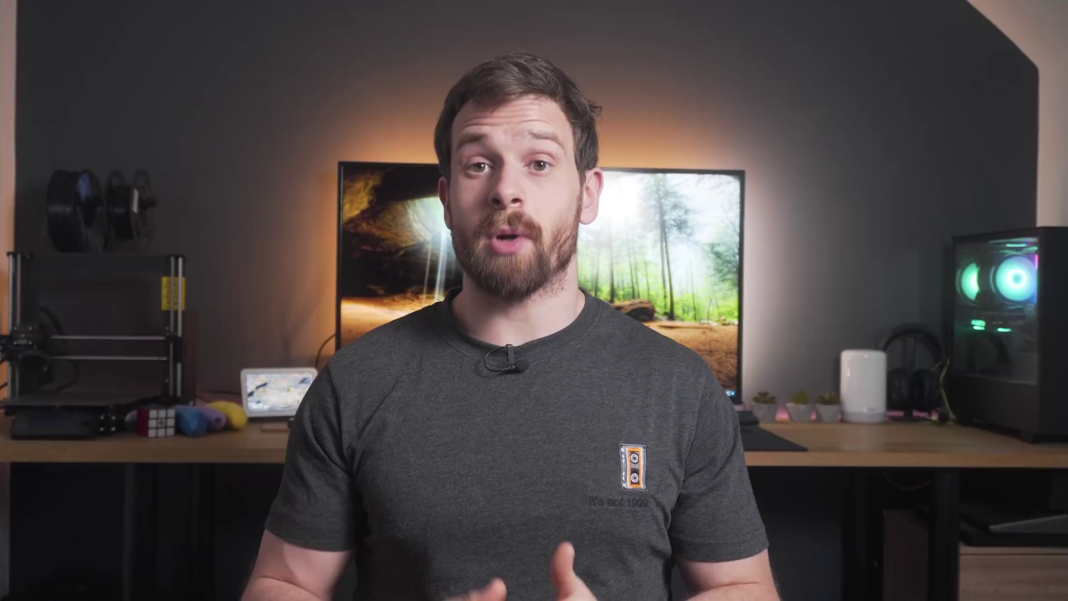